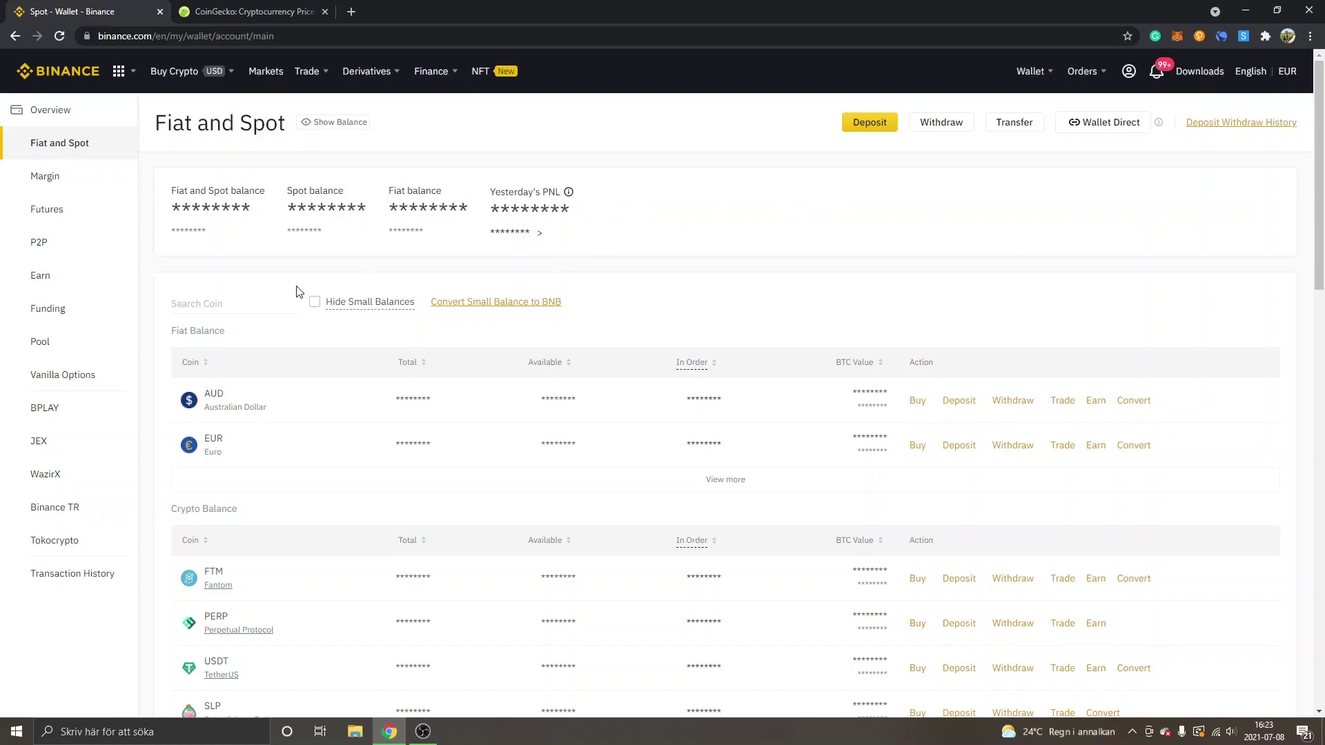
Search the Binance wallet for 'shib' and start a withdrawal from the SHIB row.
click(192, 304)
text(shib)
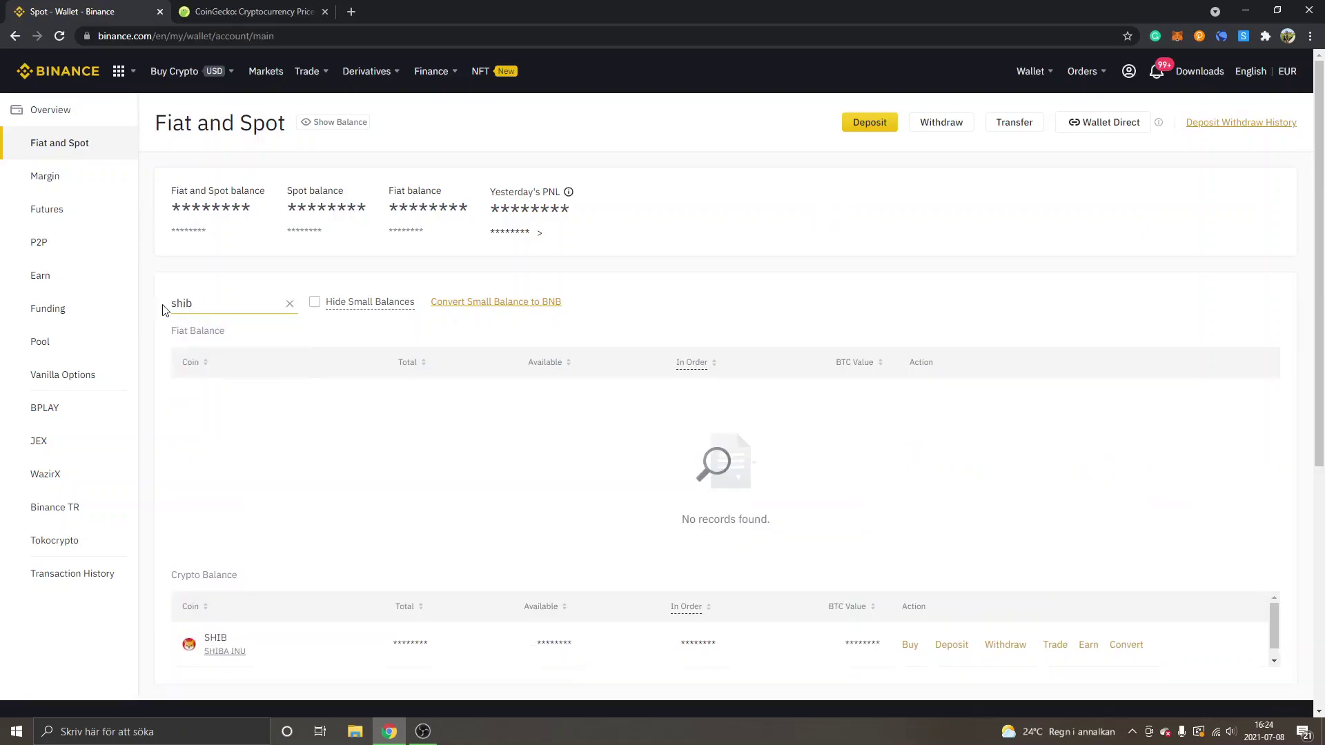
scroll(228, 352, down, 1)
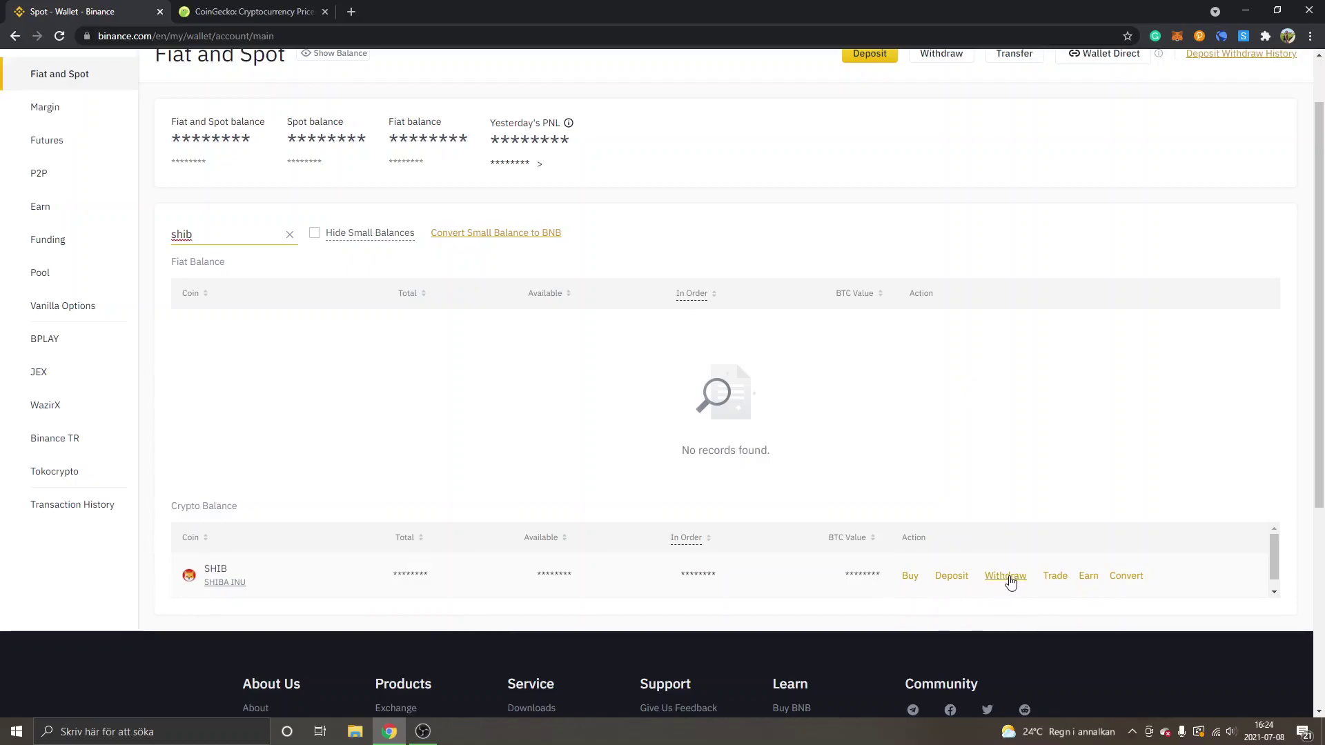
click(1008, 576)
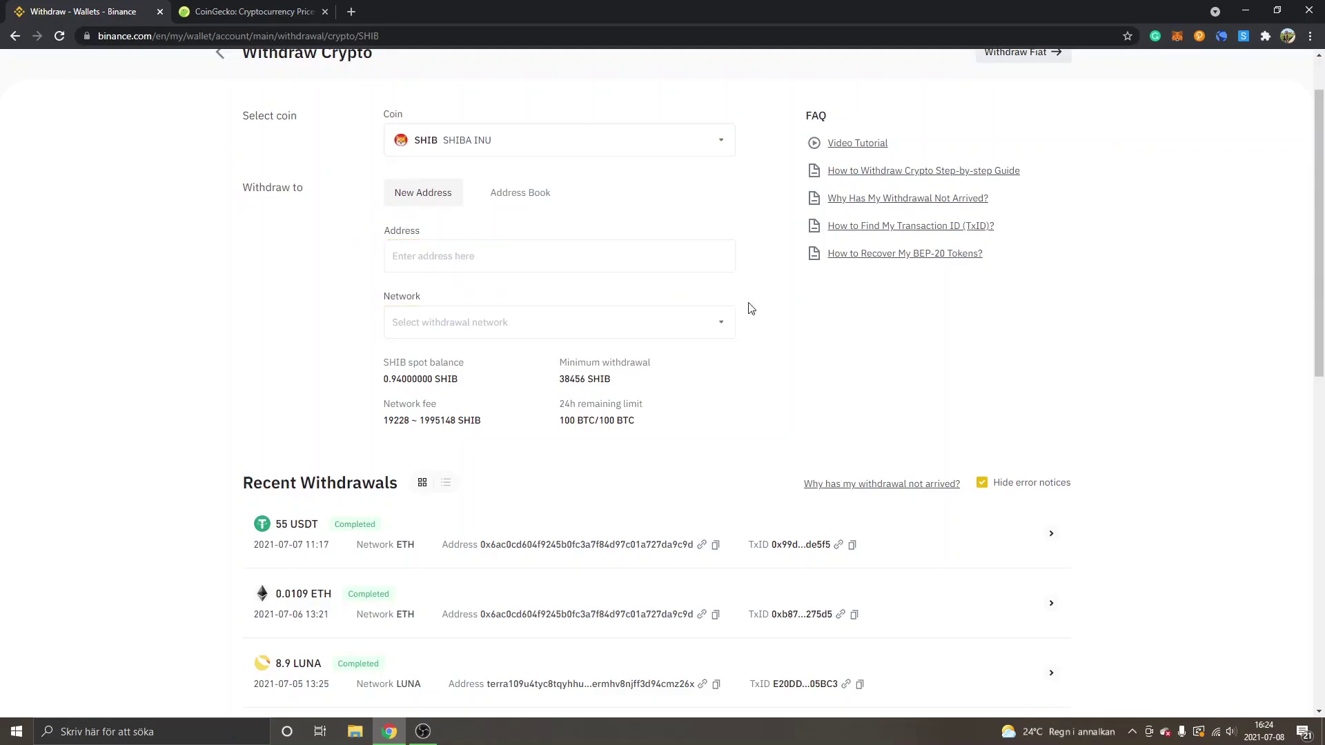
Scroll back to the top of the loaded SHIB Withdraw Crypto form.
scroll(1011, 339, up, 1)
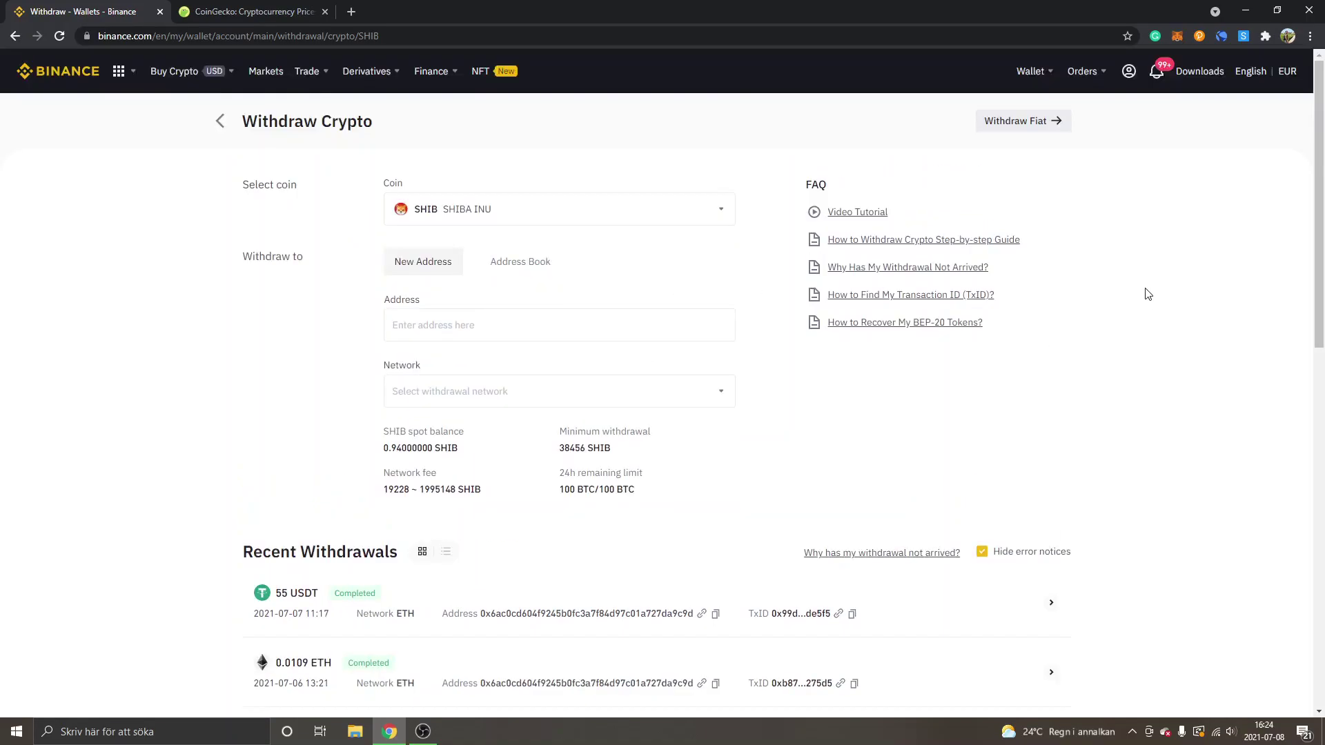
Copy the MetaMask account address, then return to Binance's empty withdrawal Address field.
click(1176, 35)
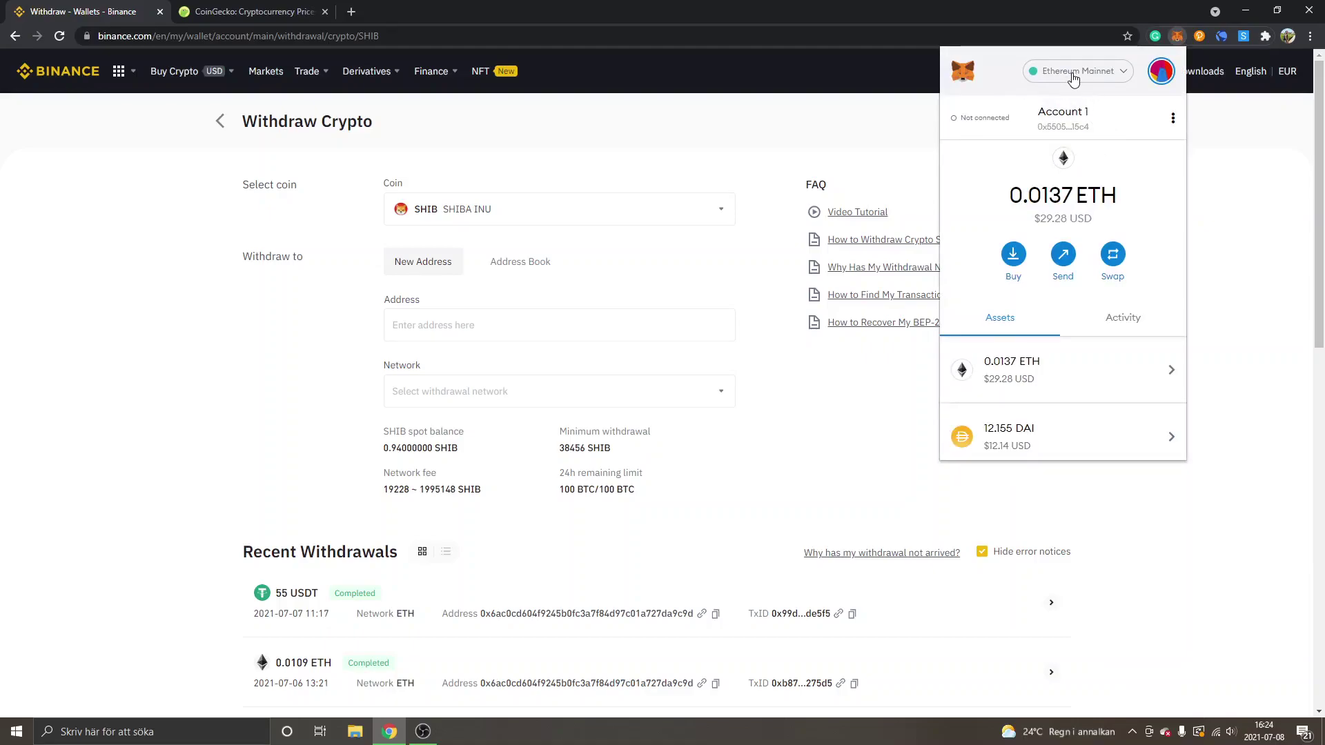
click(1067, 118)
click(1064, 126)
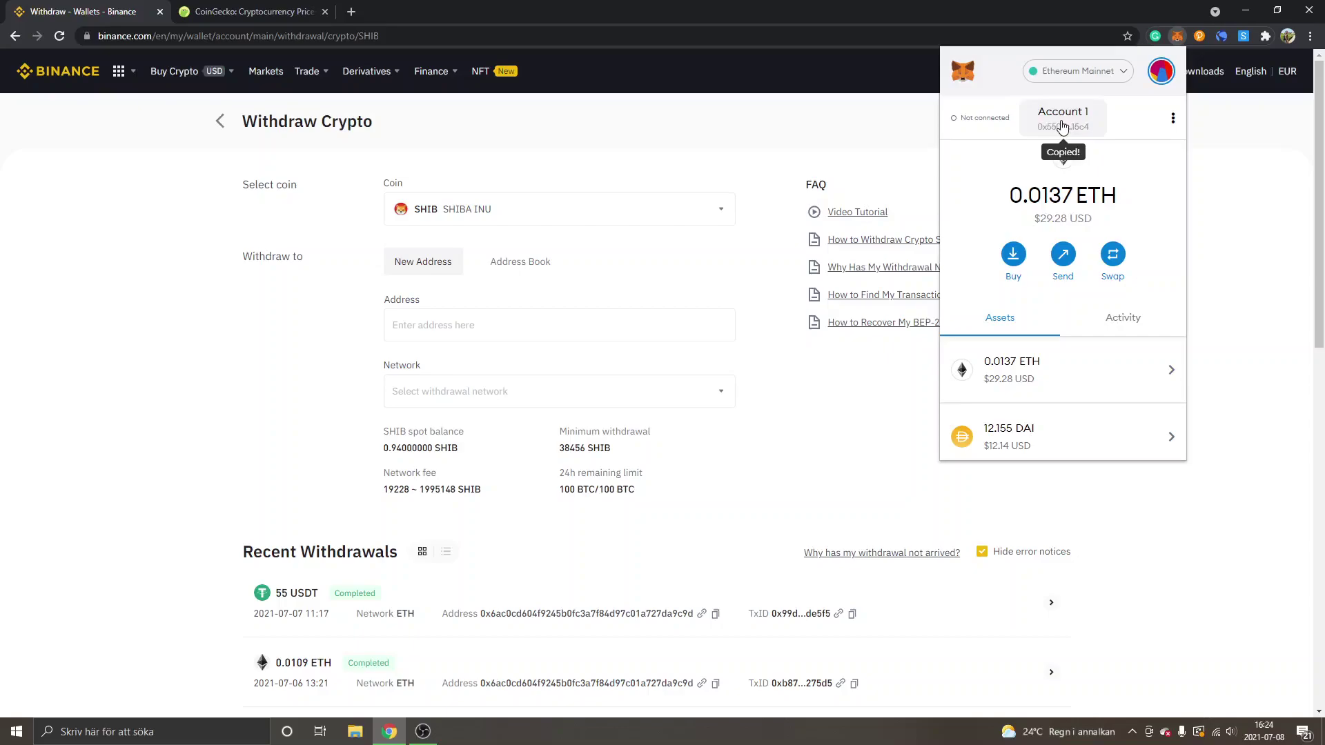
click(232, 367)
click(458, 319)
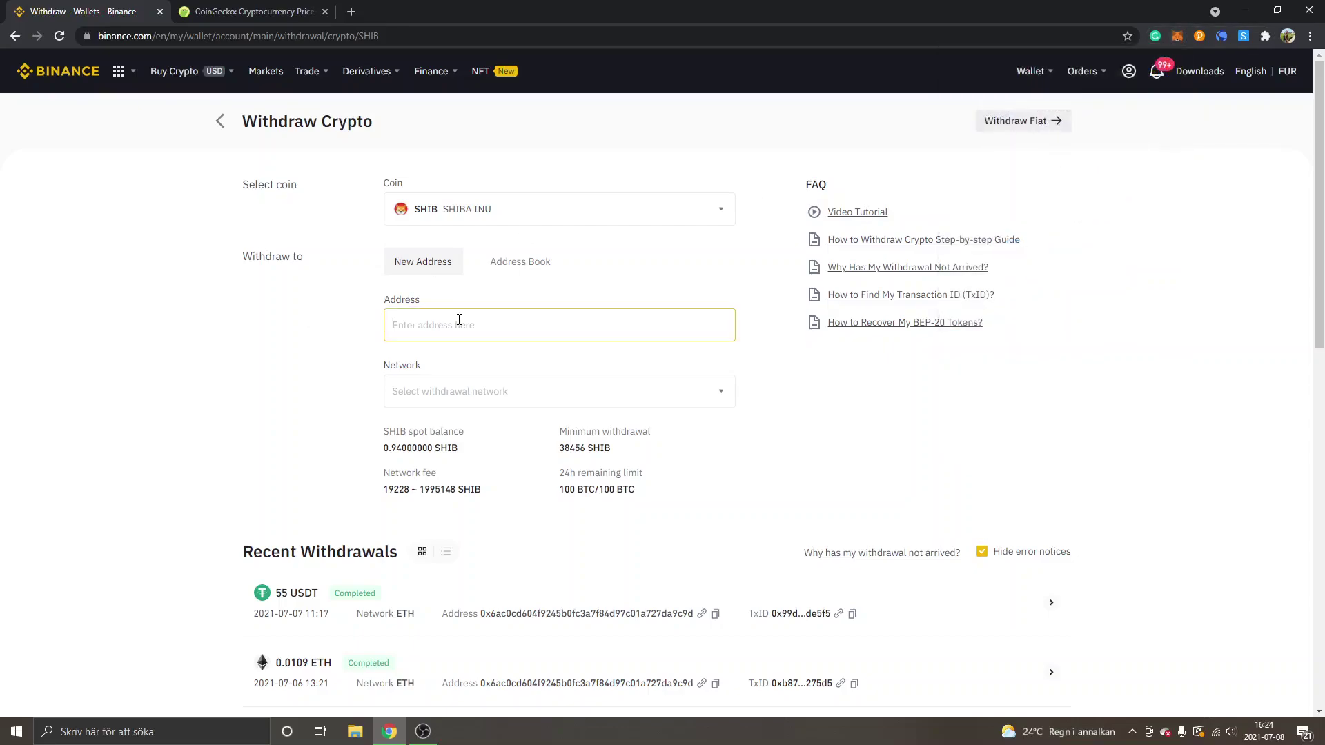
Paste the MetaMask address as the withdrawal address and choose the ERC20 Ethereum (ETH) network.
key(ctrl+v)
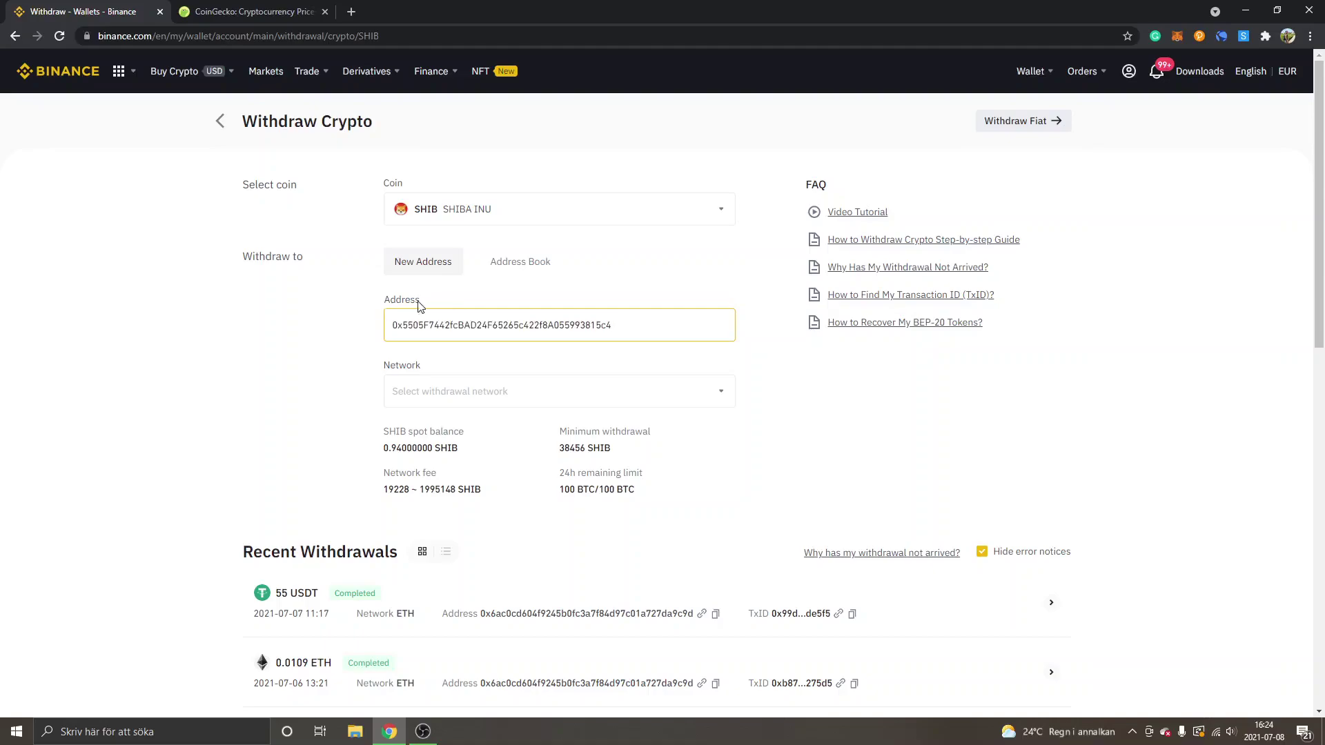
click(490, 392)
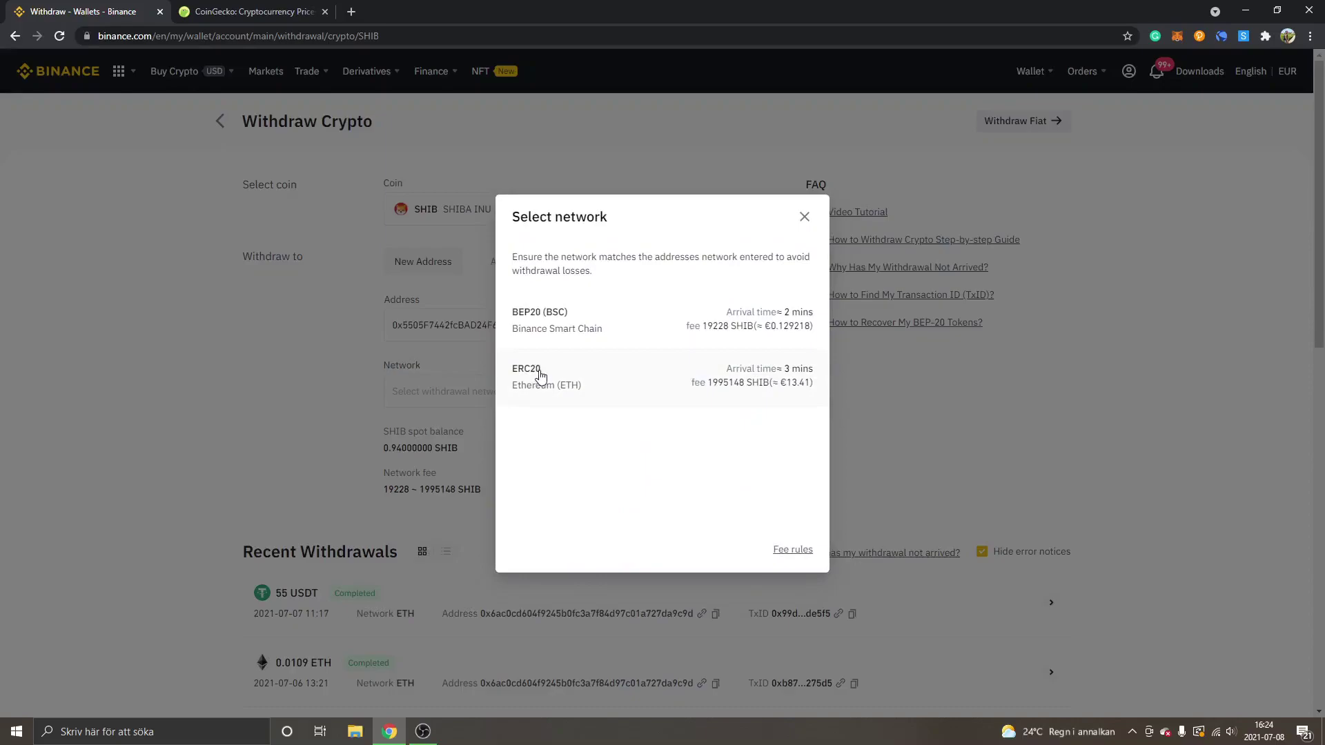
click(540, 378)
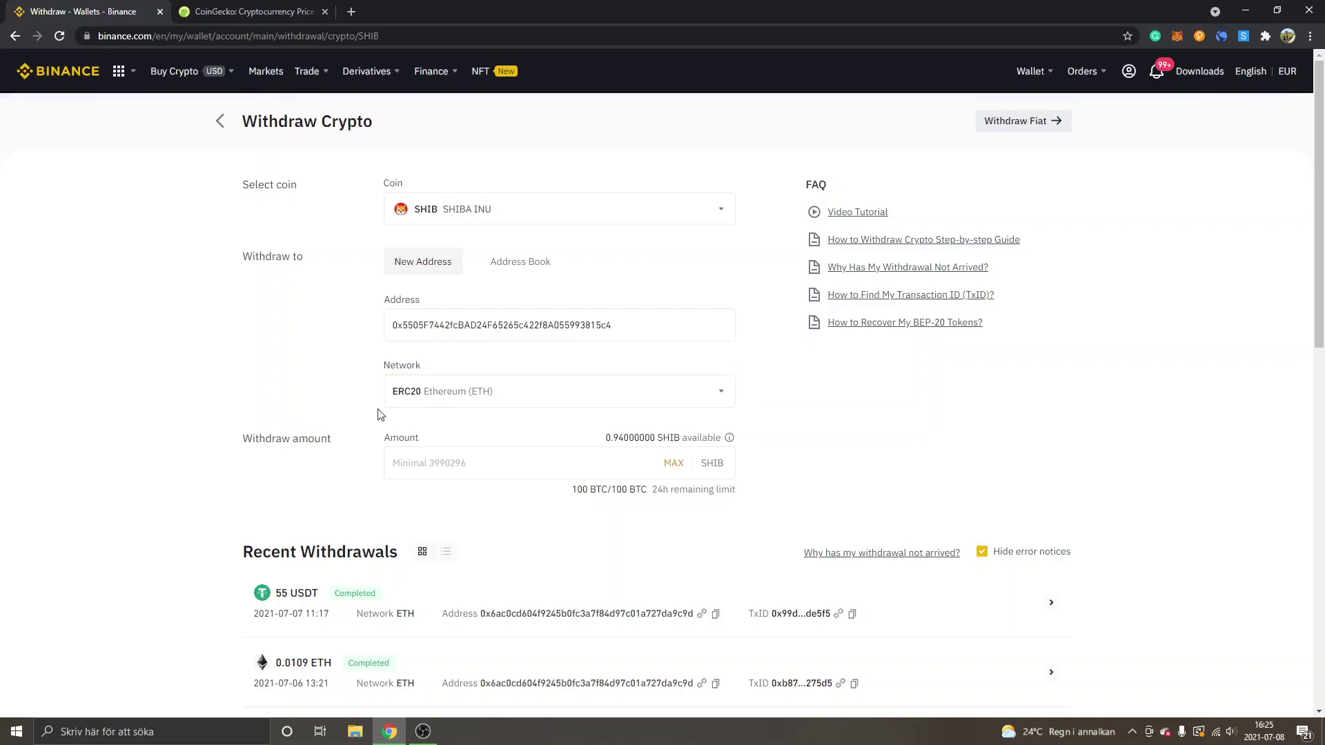
Enter the full 0.94 SHIB balance as the amount and highlight the 3,990,296 minimum warning.
scroll(378, 414, down, 1)
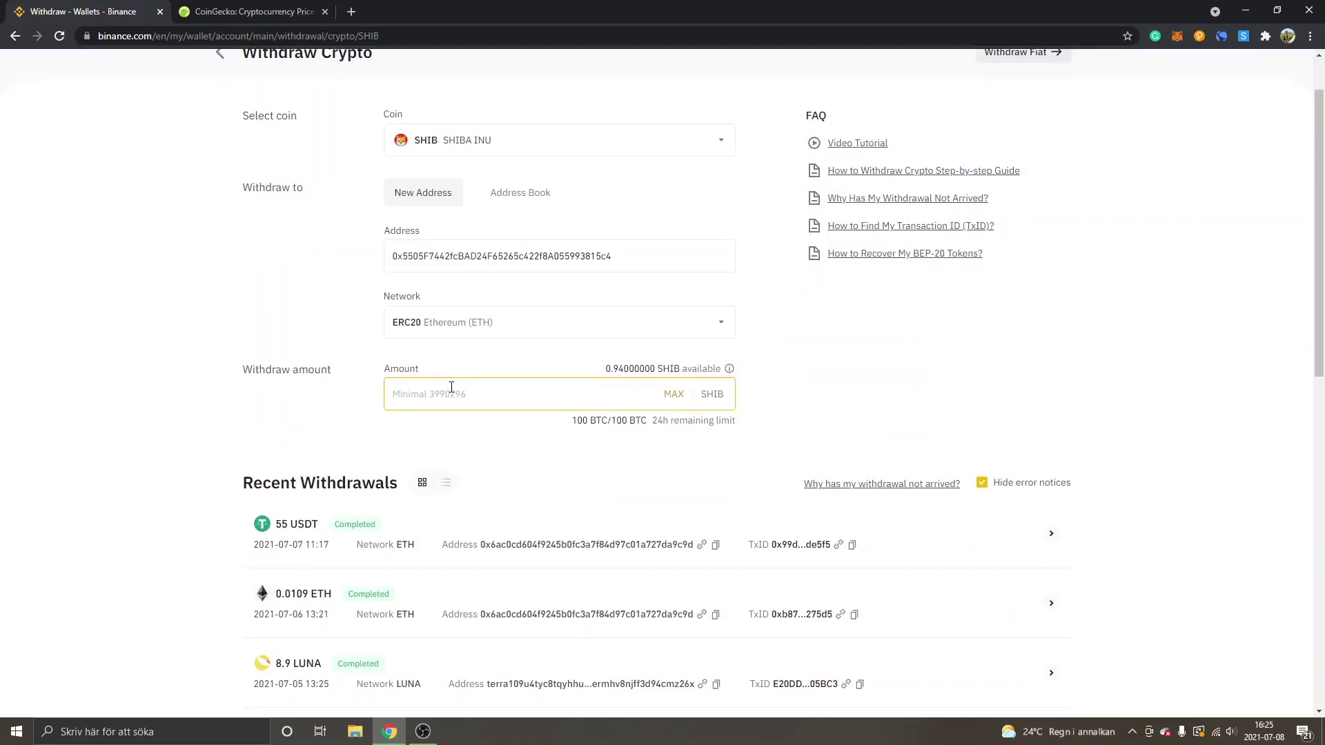
click(674, 401)
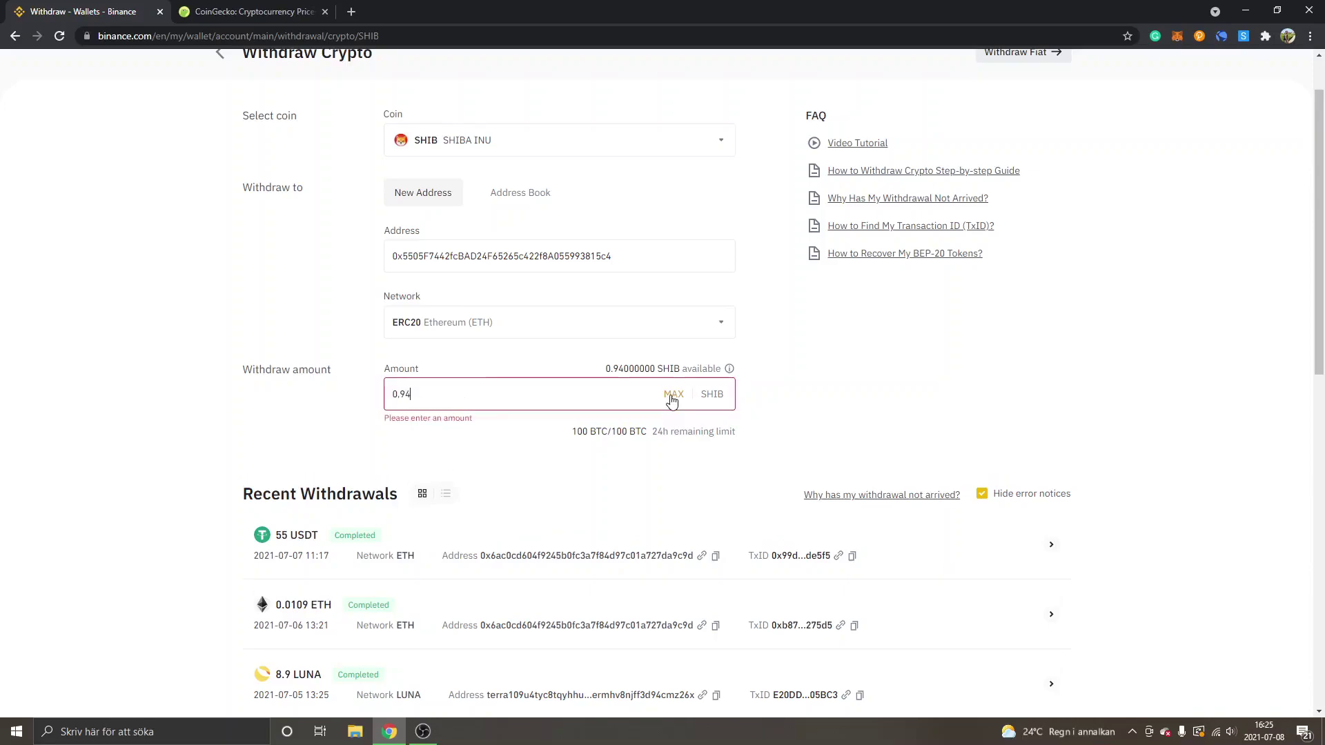
key(BackSpace)
key(BackSpace)
key(BackSpace)
key(BackSpace)
click(673, 393)
drag(386, 418, 575, 423)
click(565, 421)
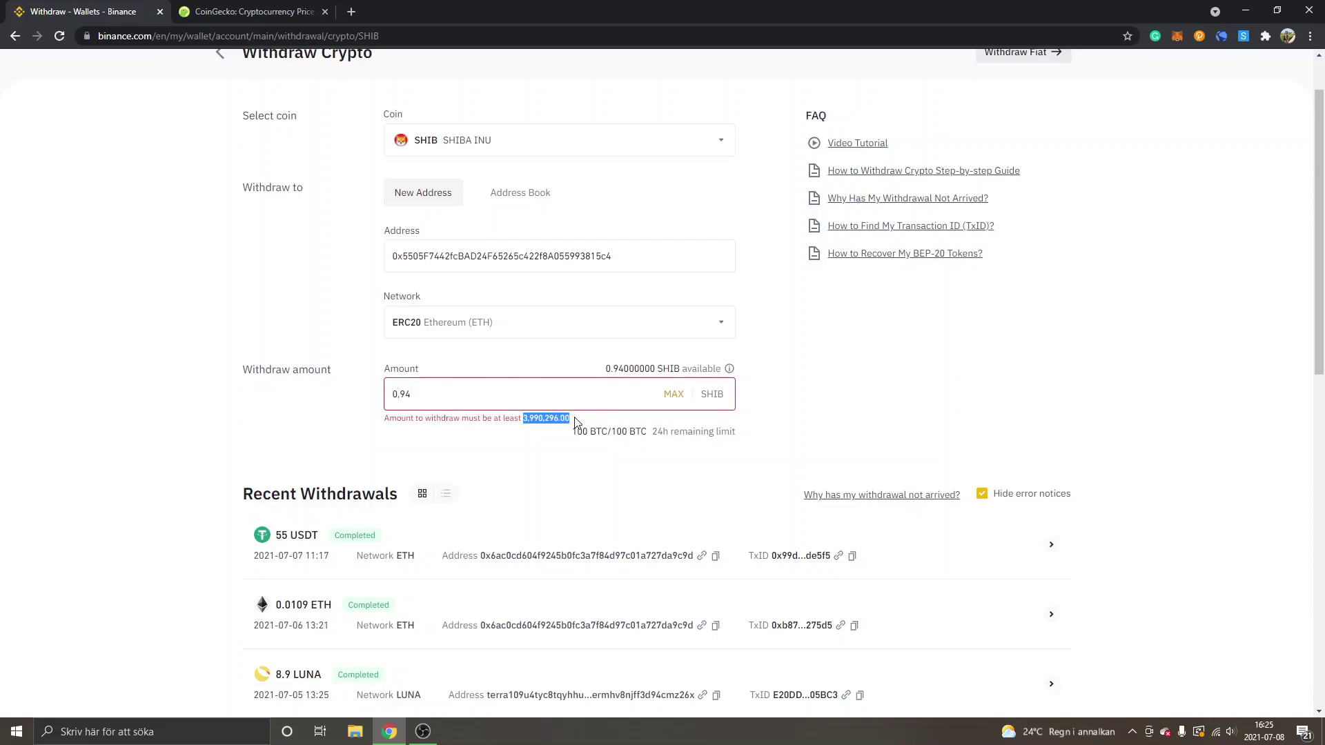
click(578, 422)
mouse_move(351, 538)
Scroll through the MetaMask Assets list, then go to the CoinGecko prices page.
click(1177, 37)
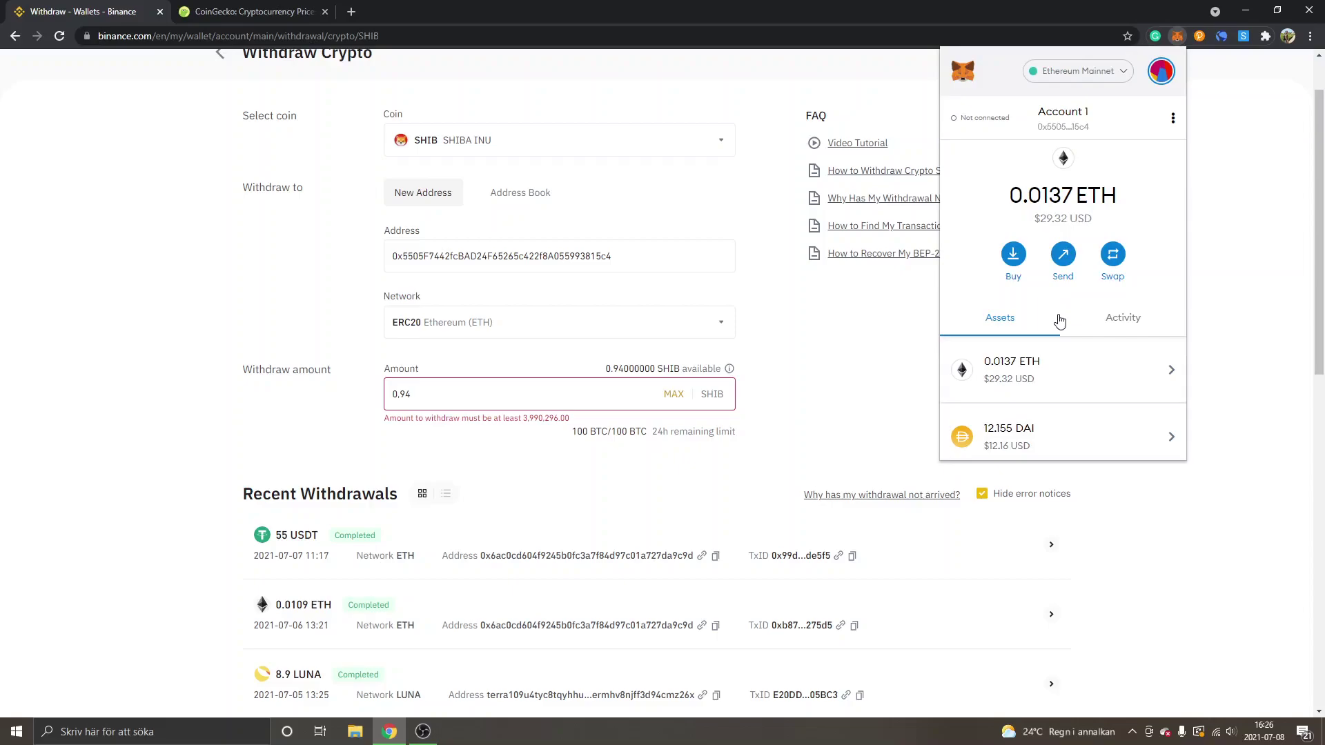
scroll(1059, 320, down, 4)
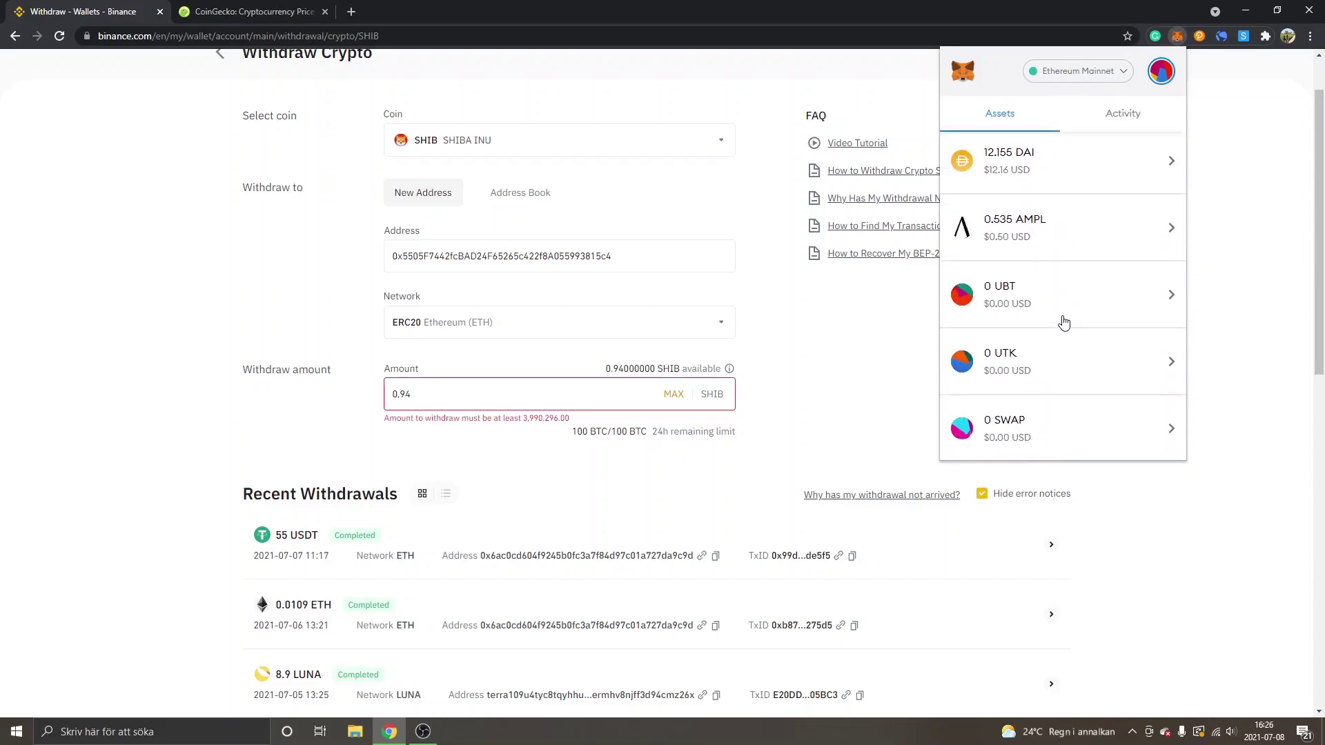
scroll(1063, 323, up, 4)
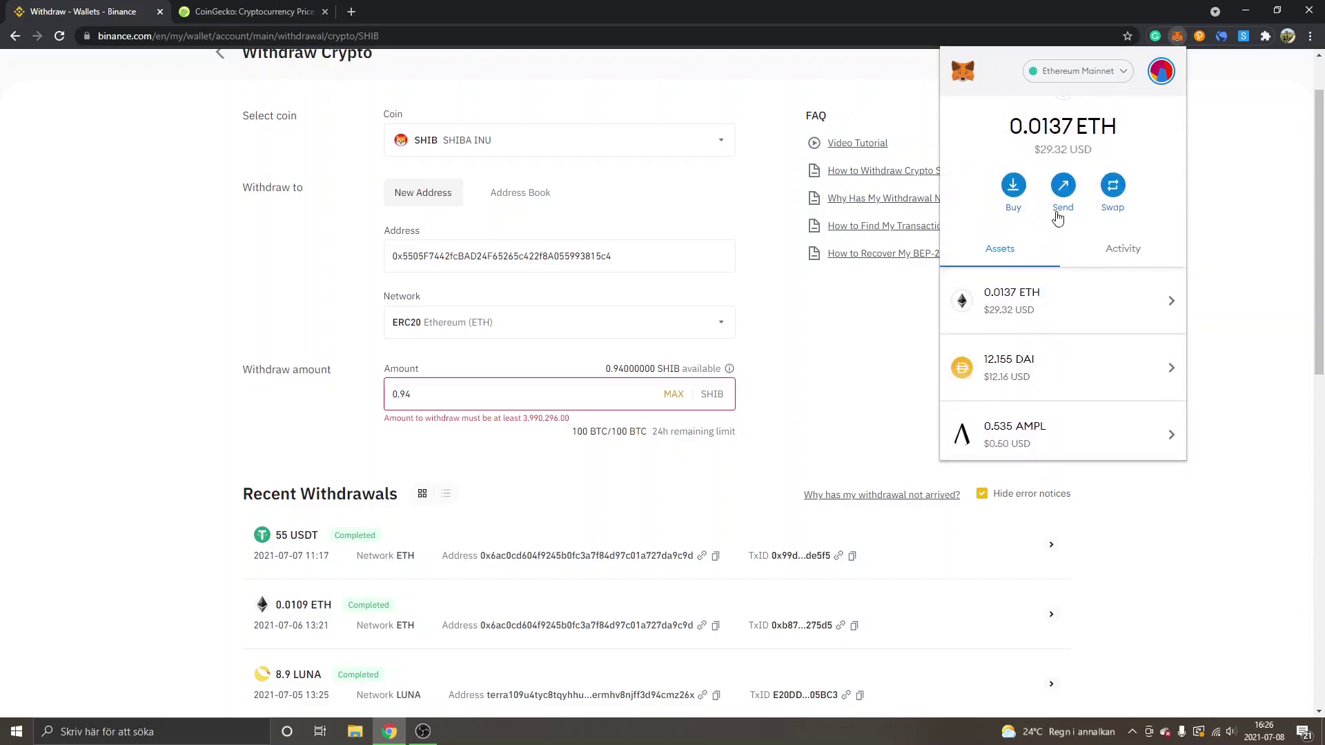
scroll(1015, 322, down, 5)
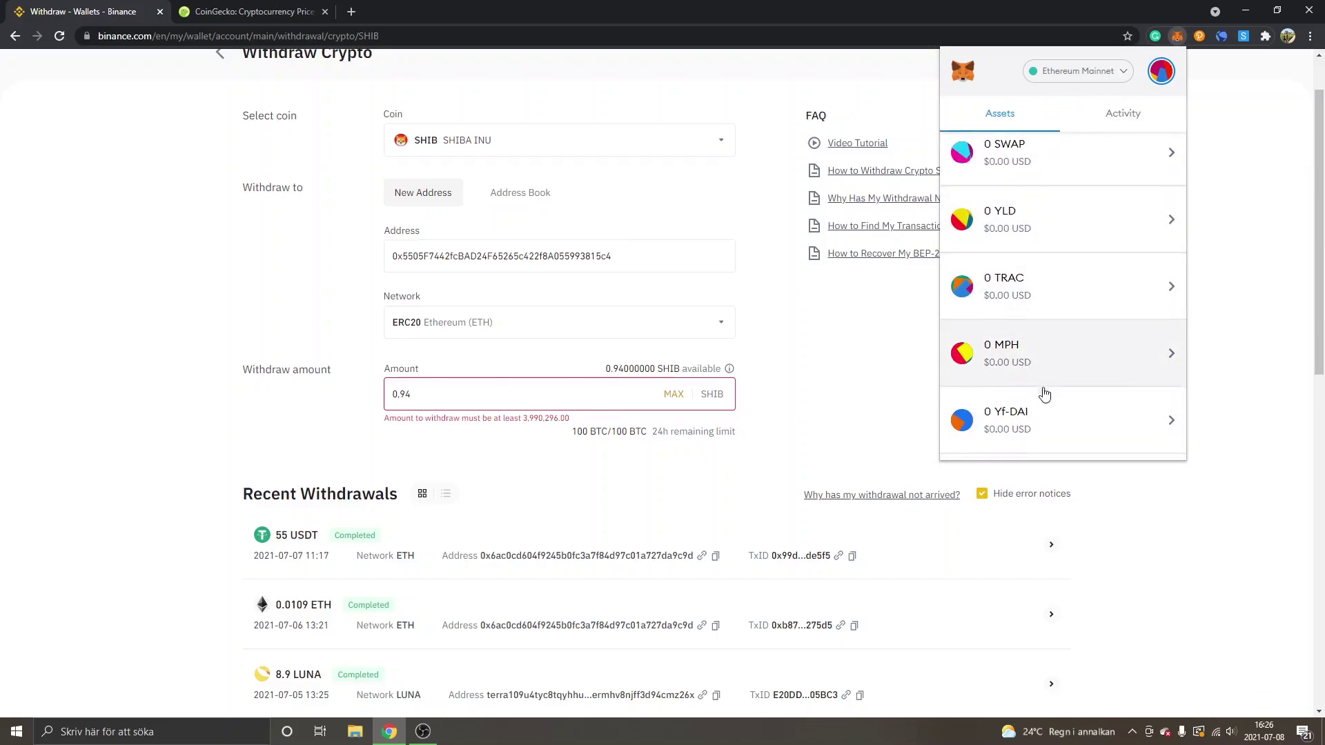
scroll(1032, 385, up, 5)
click(250, 8)
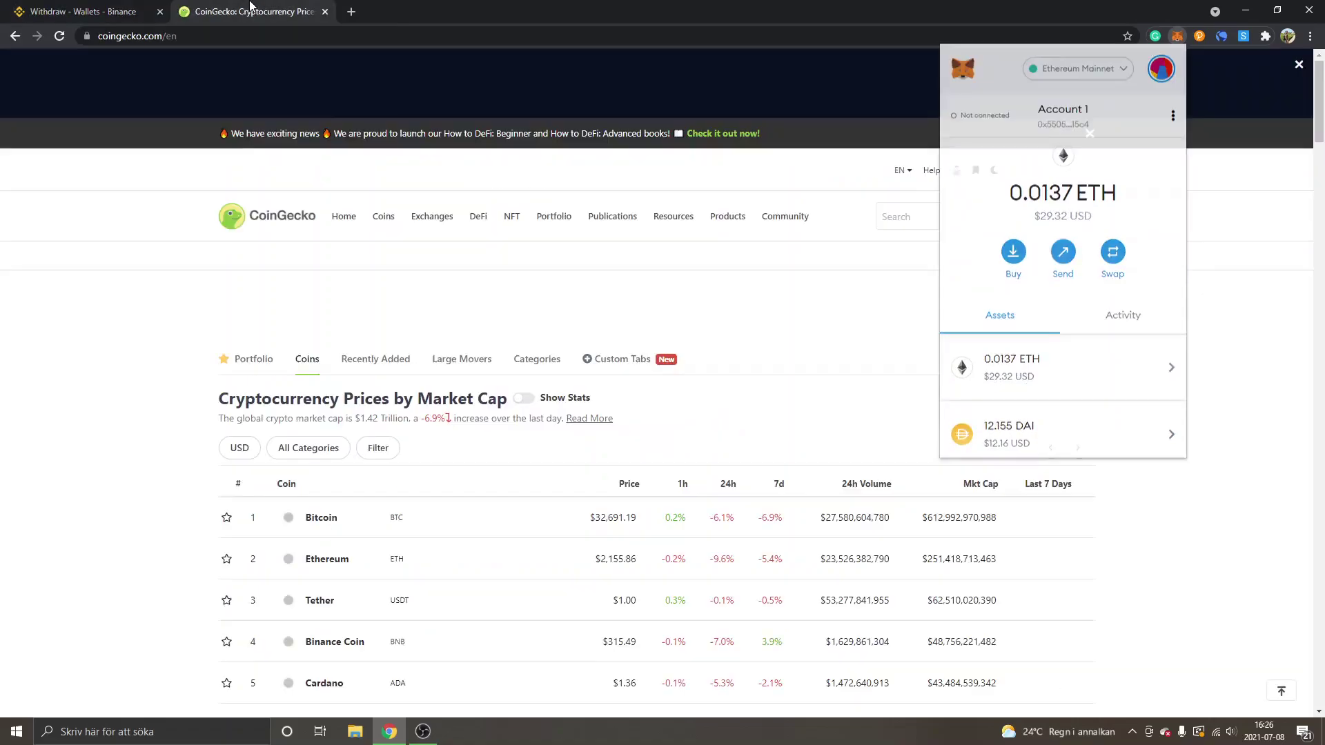
Pick Shiba Inu (SHIB) from CoinGecko's Trending Search and scroll down its coin page.
click(897, 213)
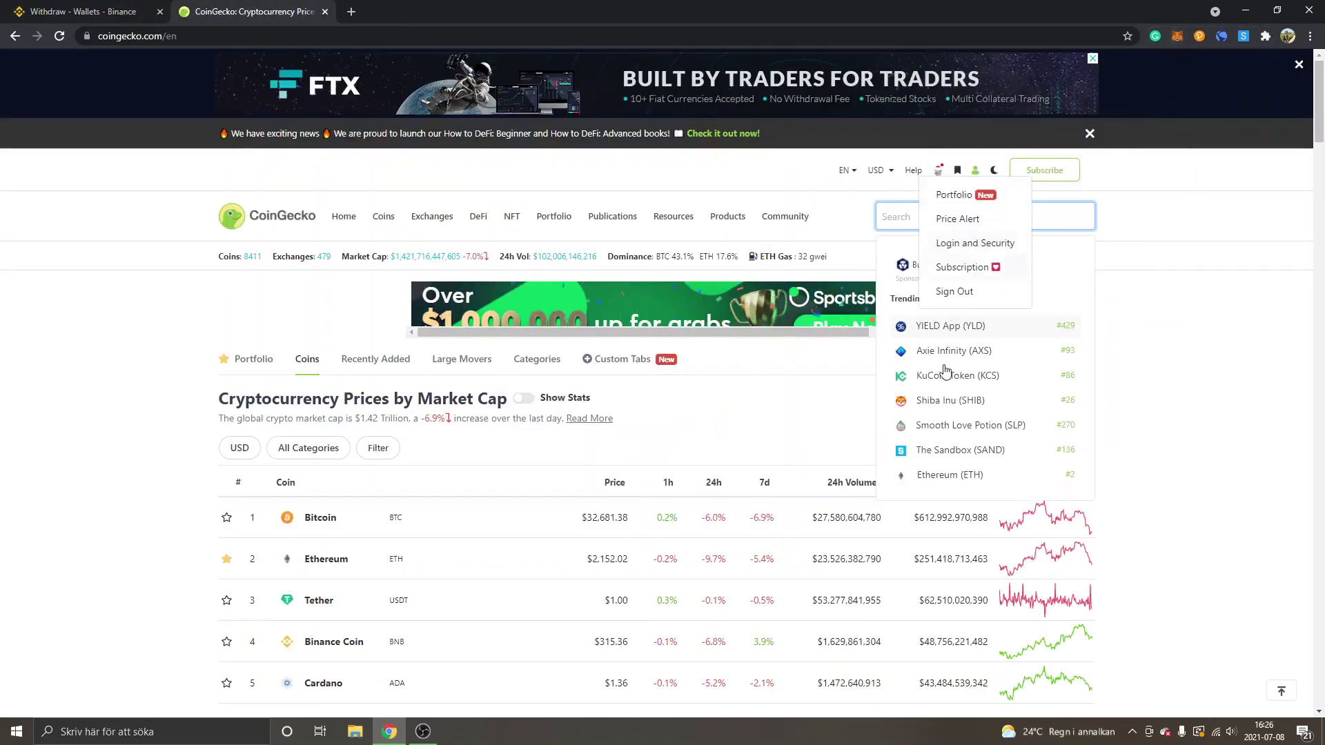
click(937, 402)
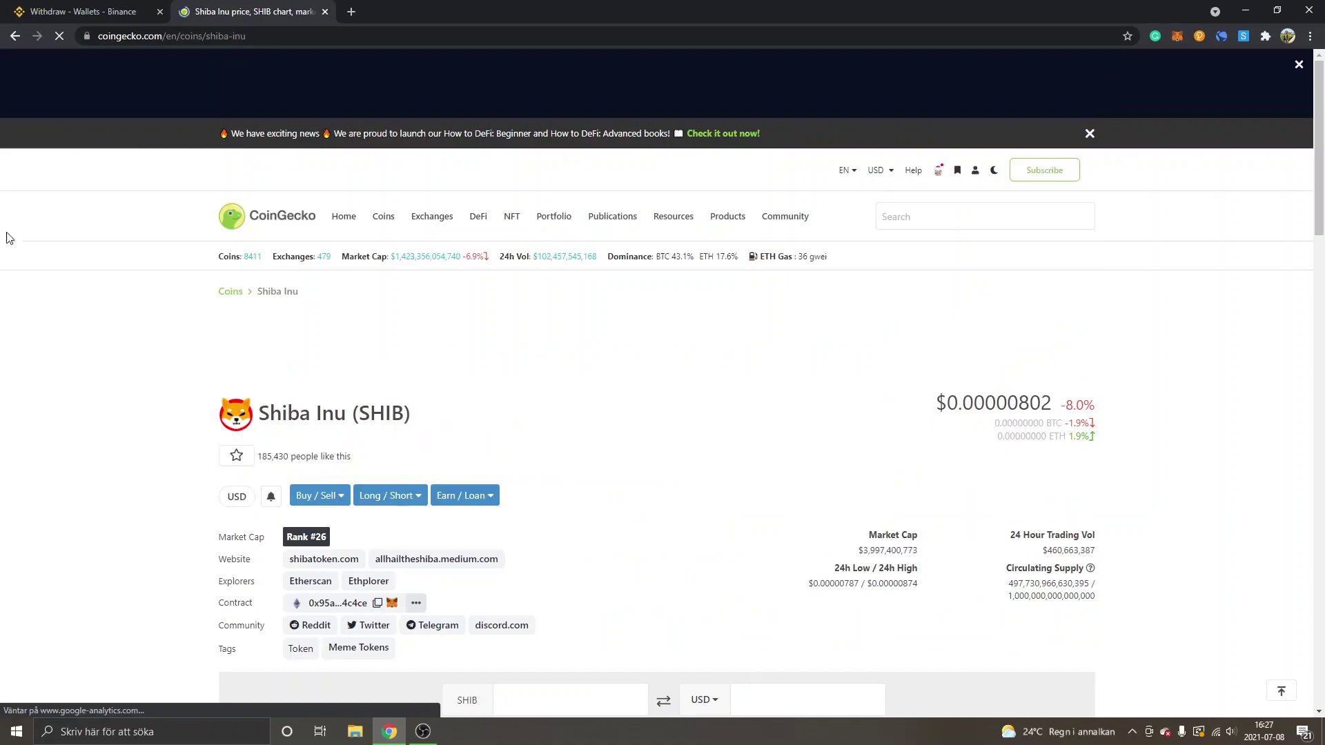
scroll(54, 373, down, 2)
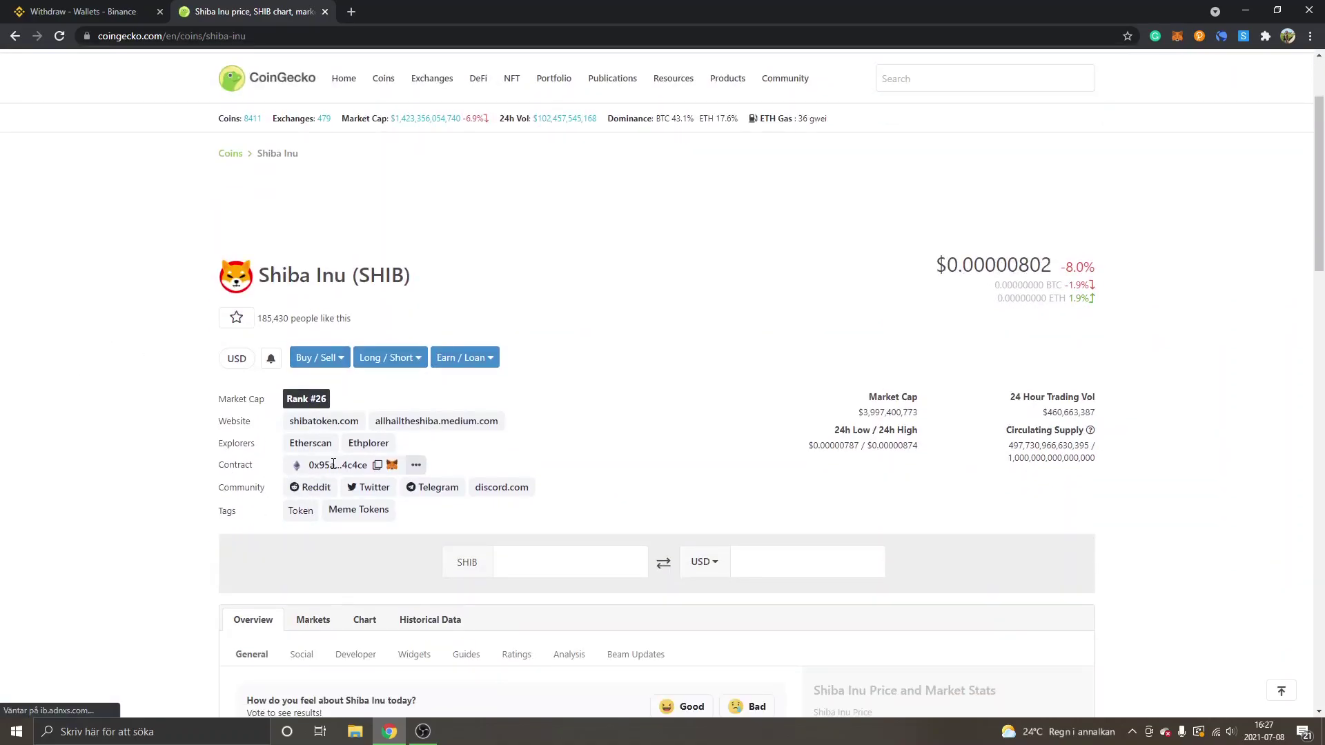
Add SHIB via CoinGecko's Add to MetaMask icon and find it in Assets at 0 SHIB.
click(392, 466)
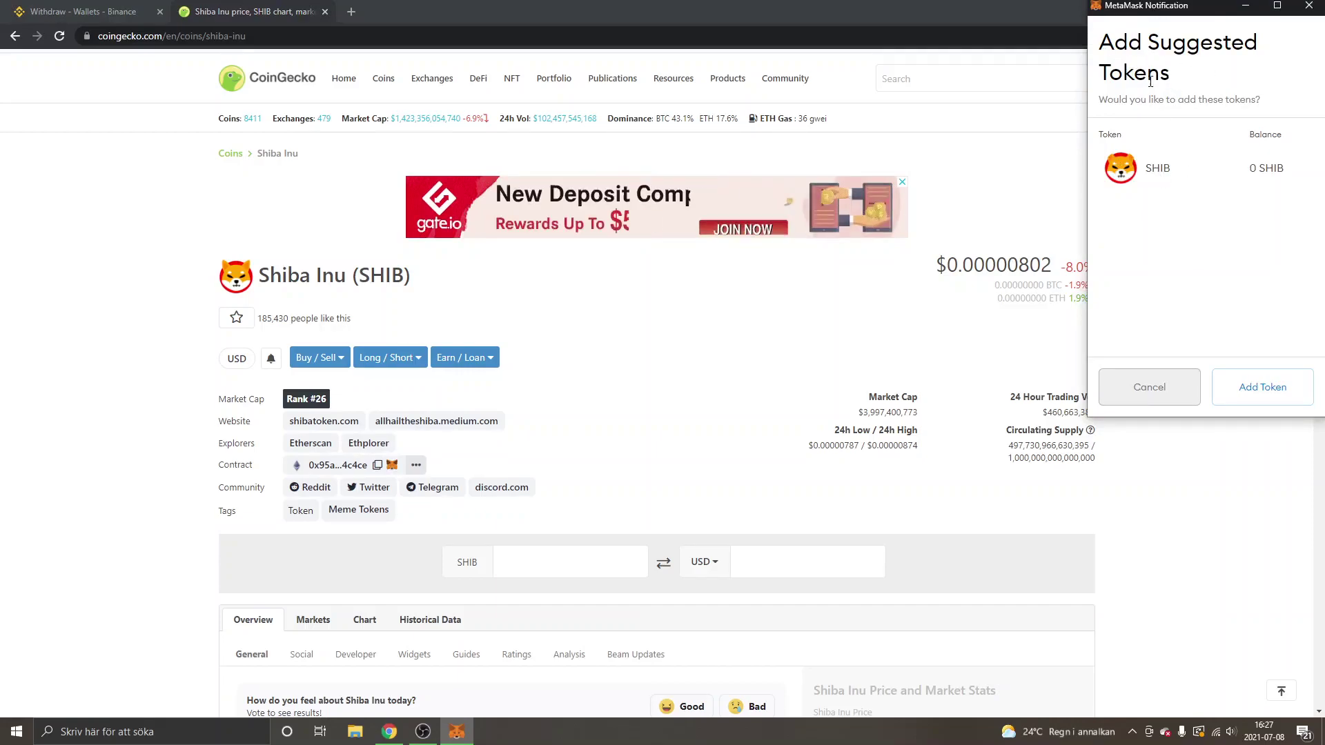
click(1235, 388)
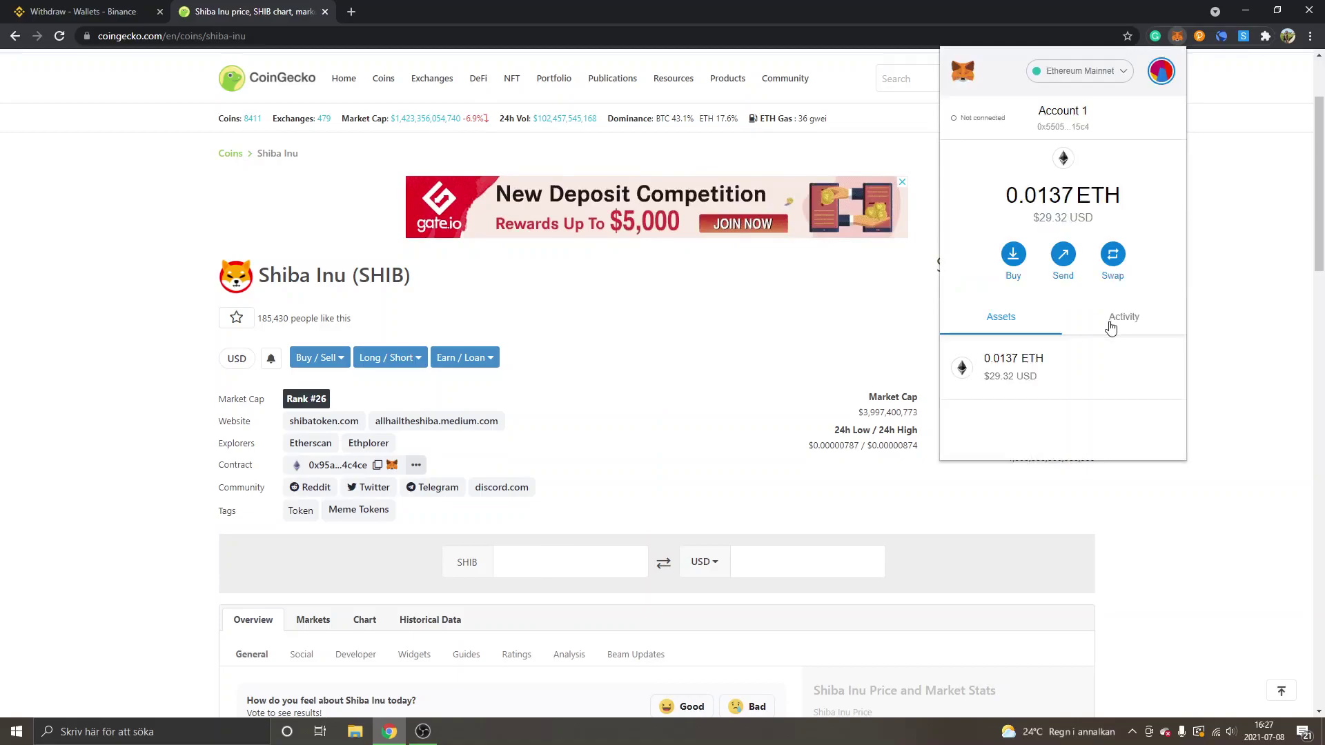
scroll(1104, 337, down, 15)
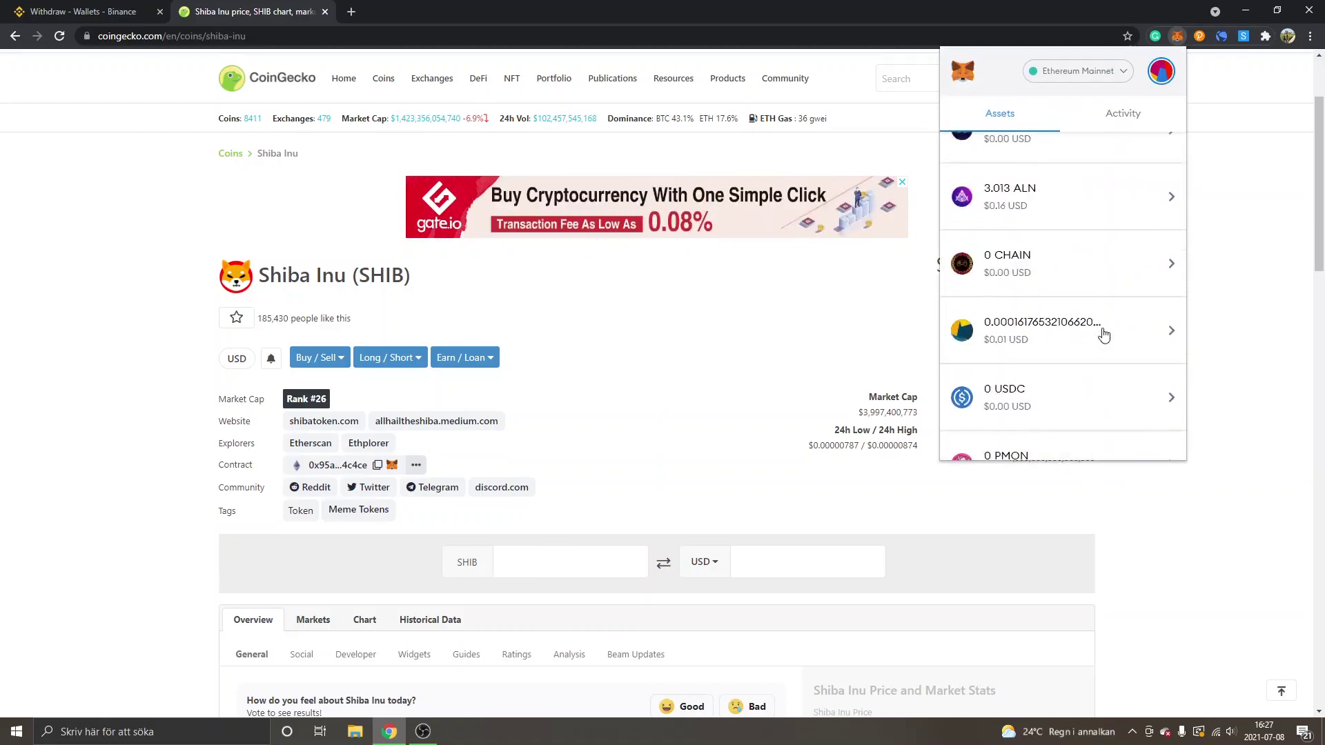
scroll(1104, 337, down, 3)
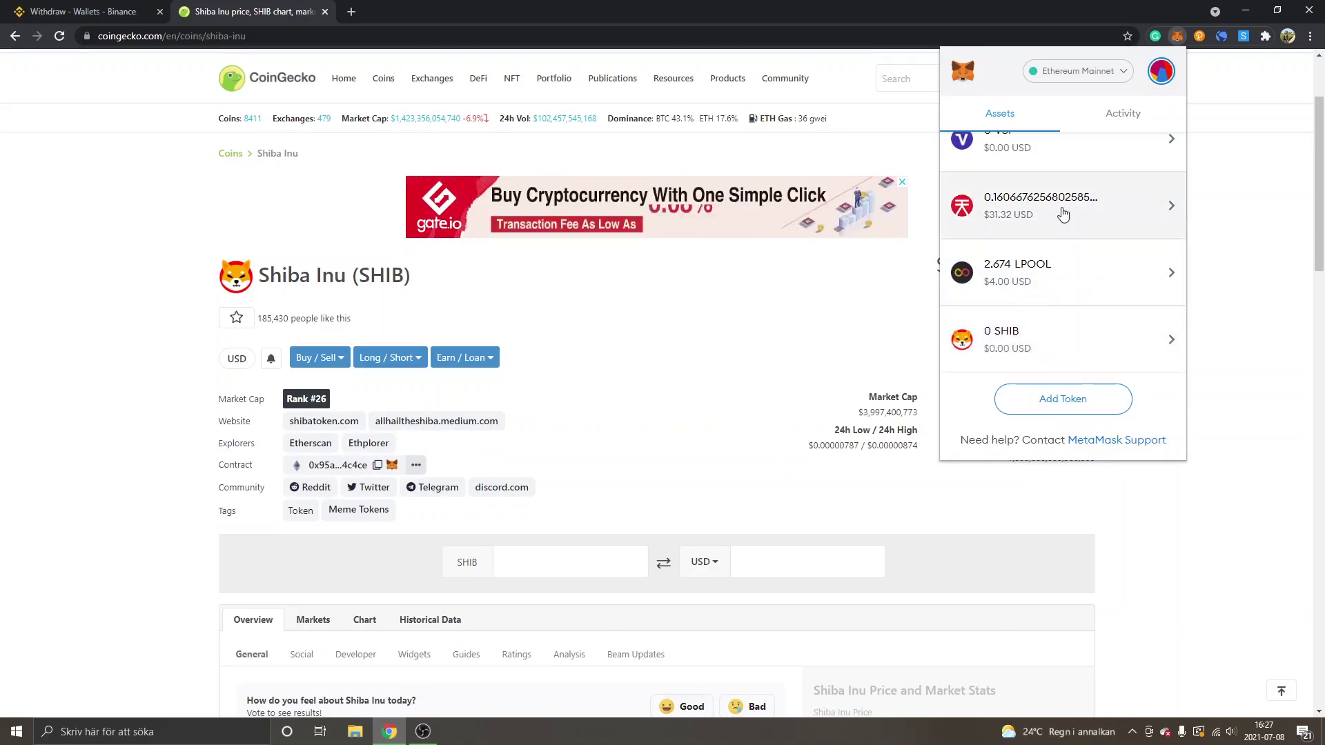
click(66, 308)
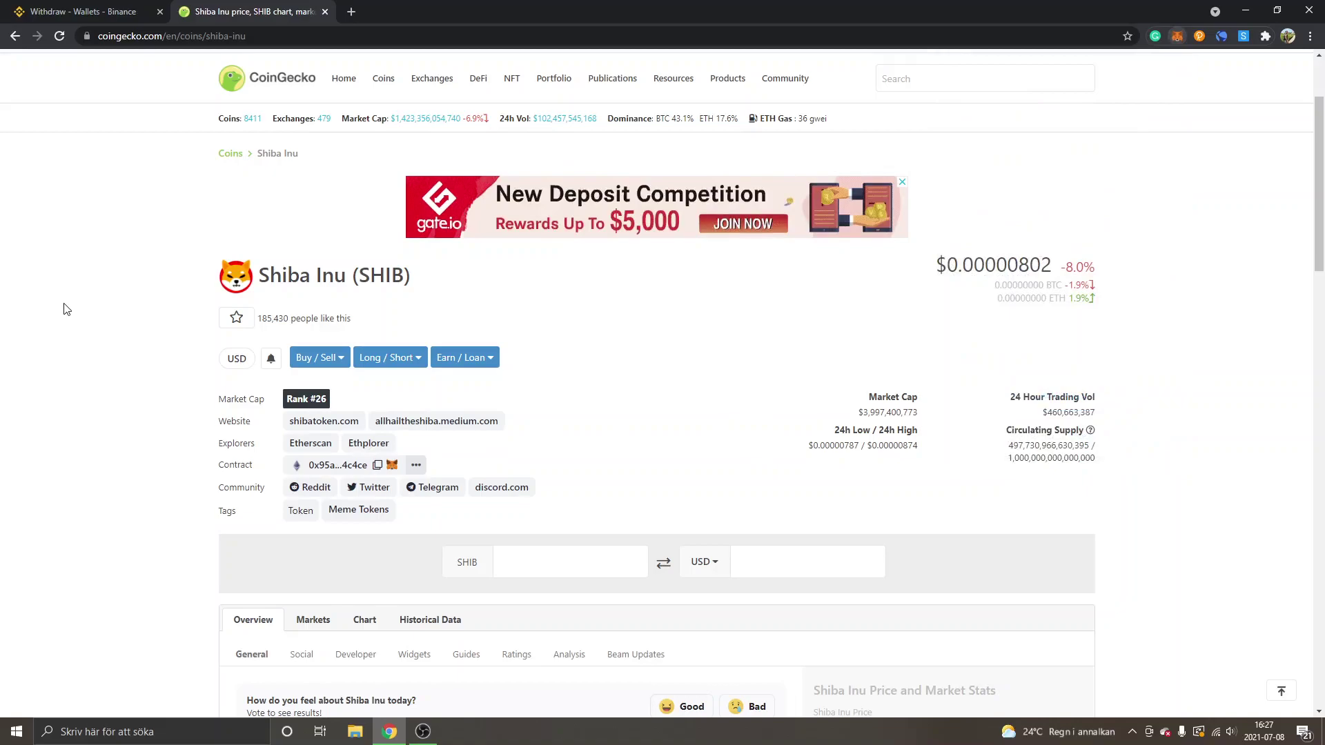